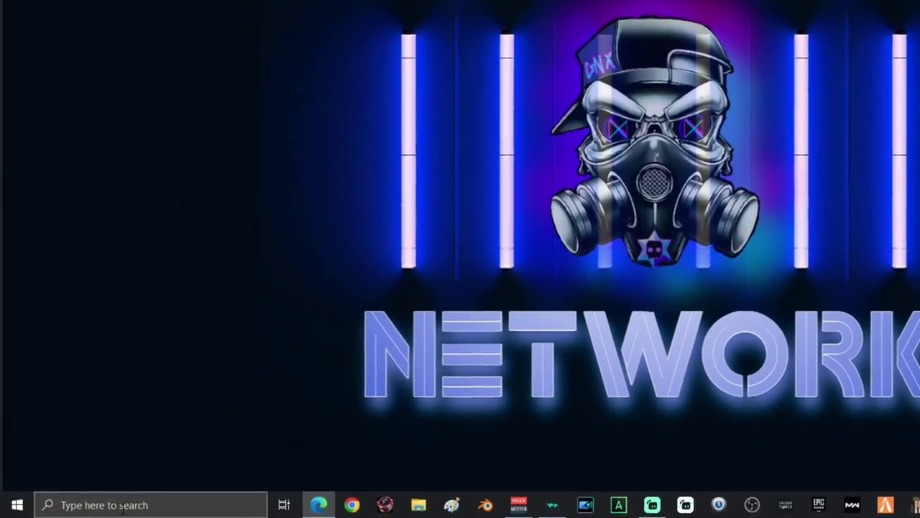
- Launch Services via search and select Connected User Experiences and Telemetry
left_click(122, 507)
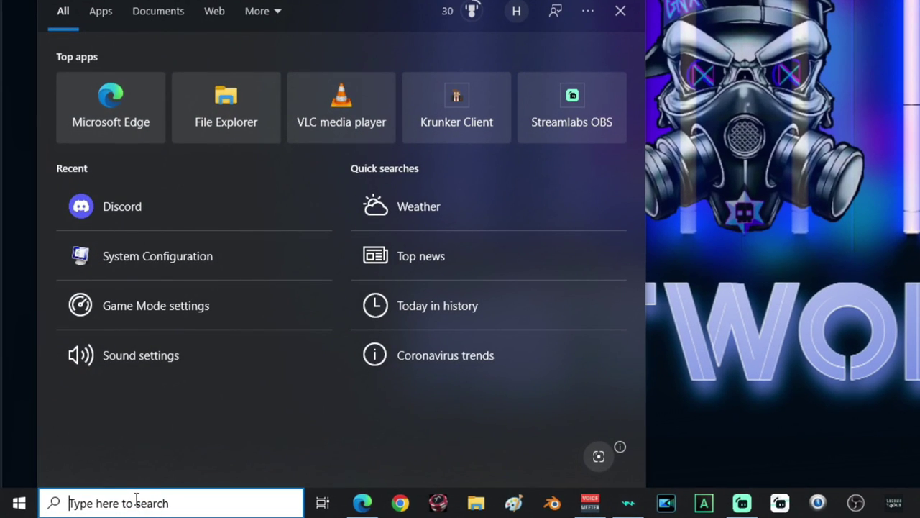
type("services")
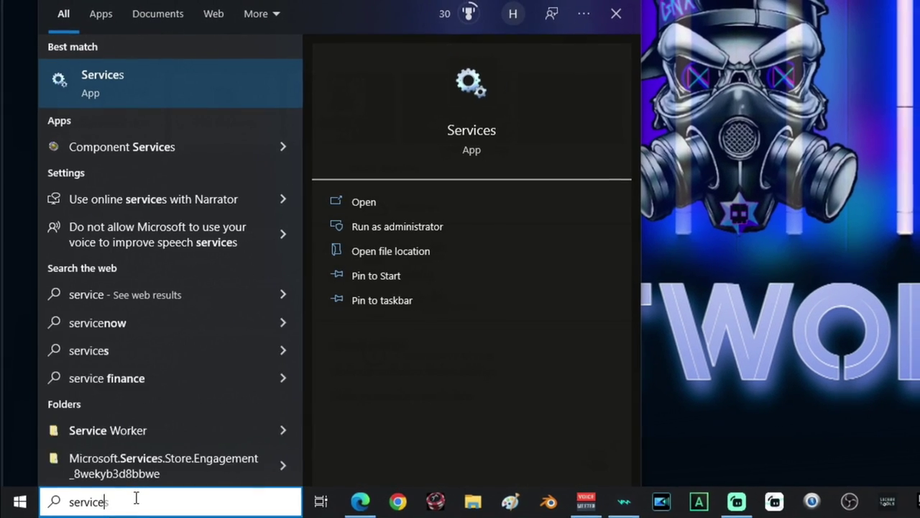
left_click(126, 84)
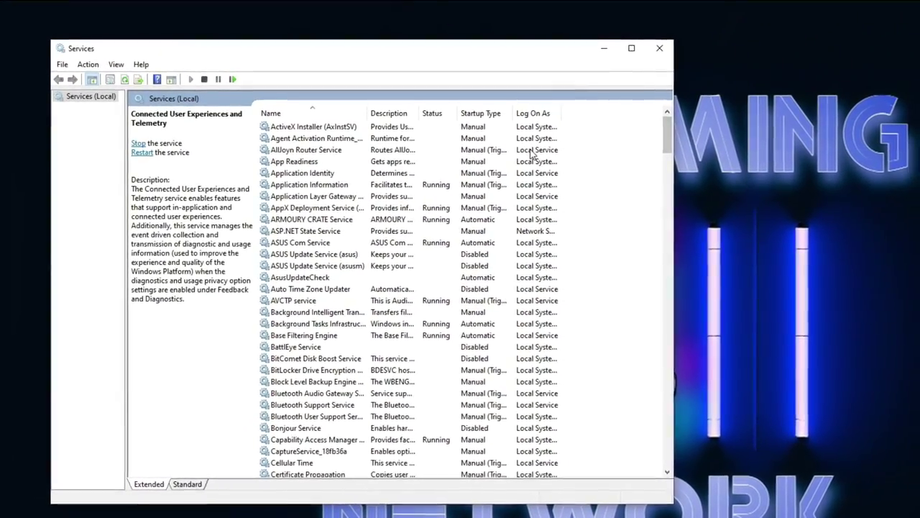
scroll(457, 203, "down", 6)
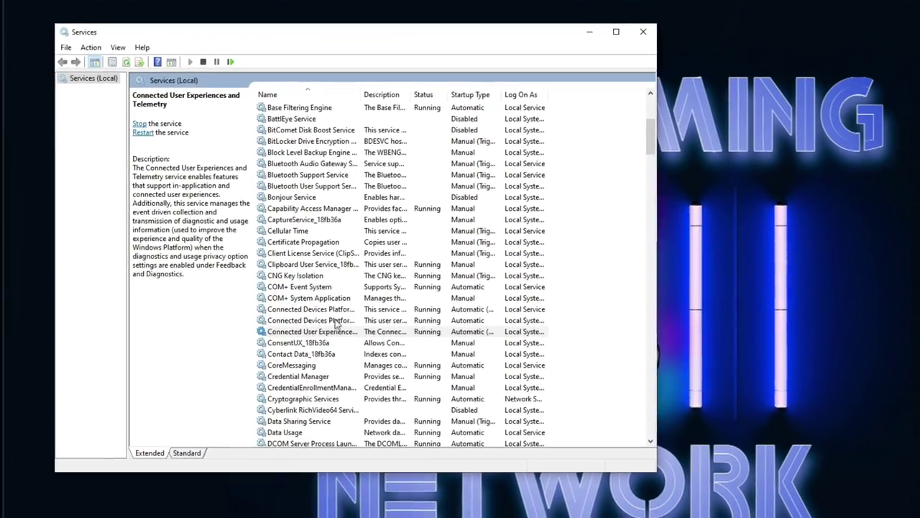
left_click(327, 340)
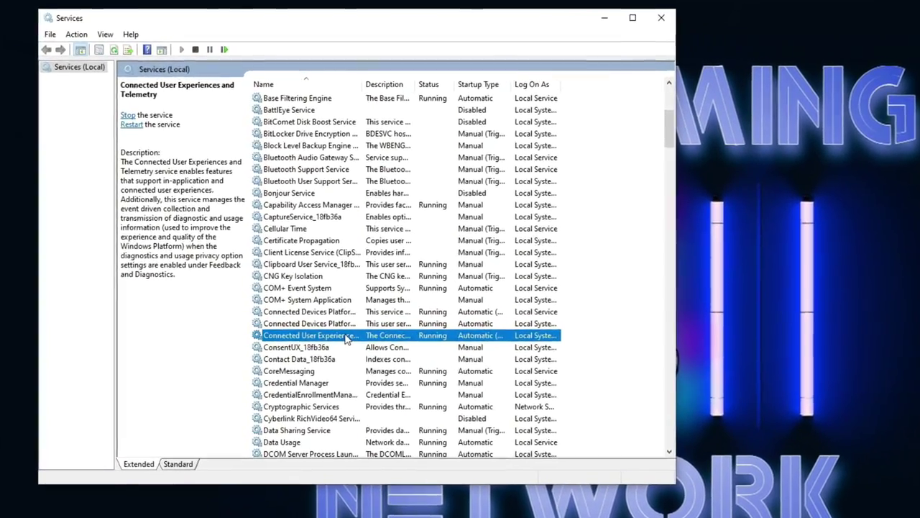
- Set Connected User Experiences and Telemetry's startup type to Disabled, stop it, and apply
double_click(345, 338)
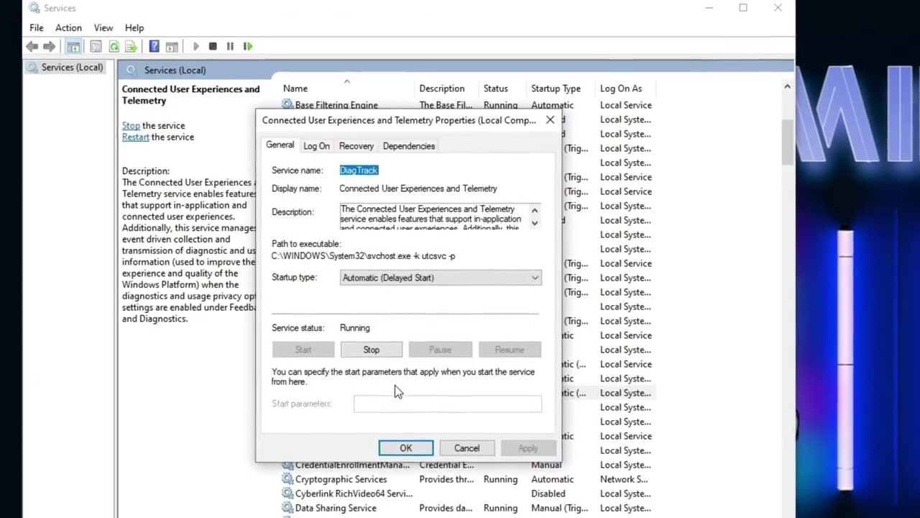
left_click(417, 277)
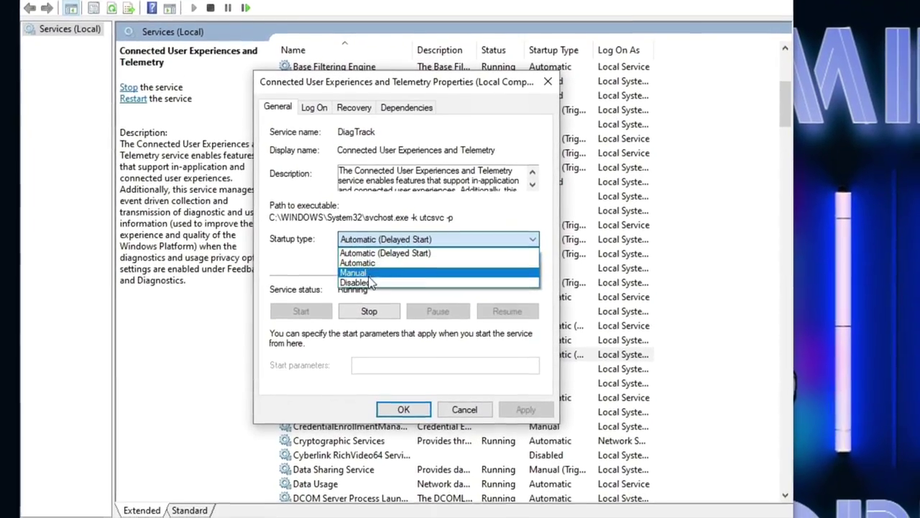
left_click(368, 282)
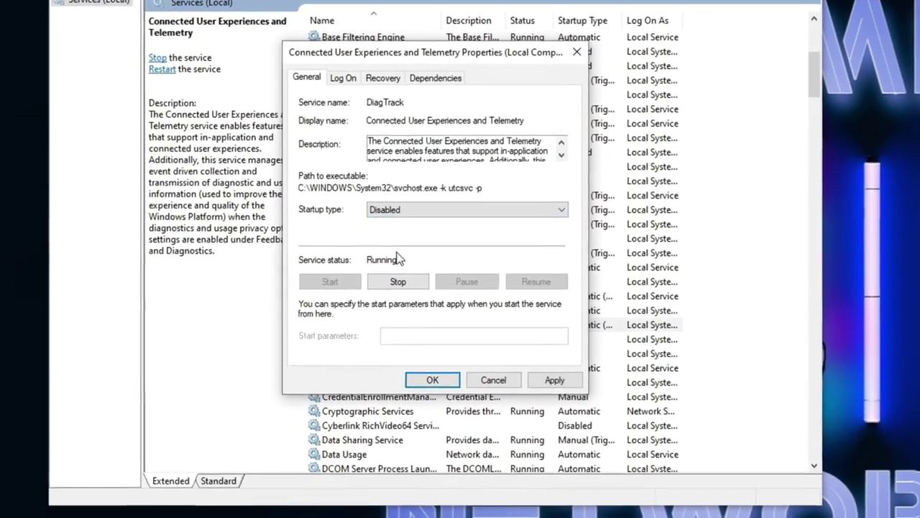
left_click(391, 283)
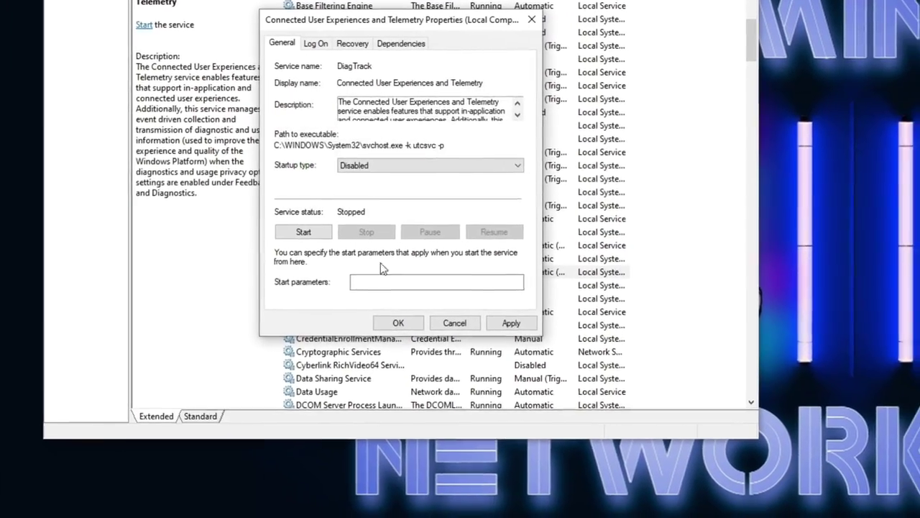
left_click(512, 323)
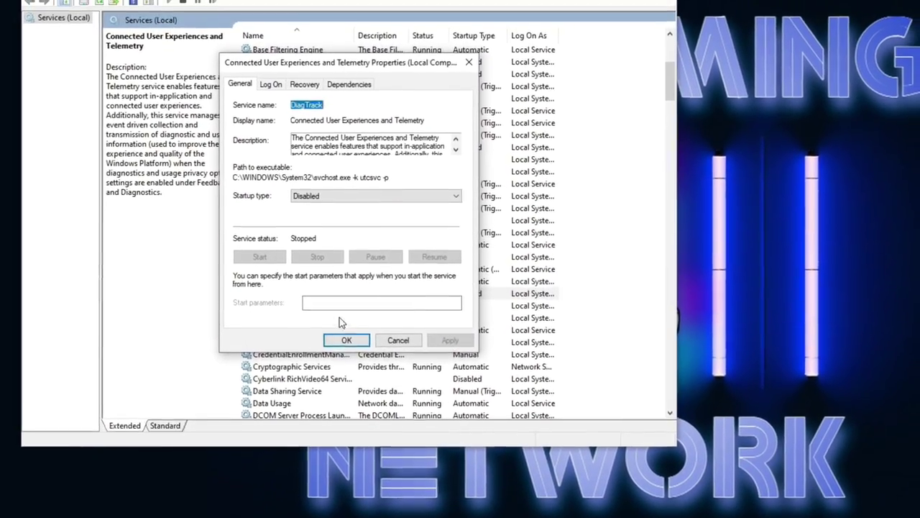
left_click(346, 340)
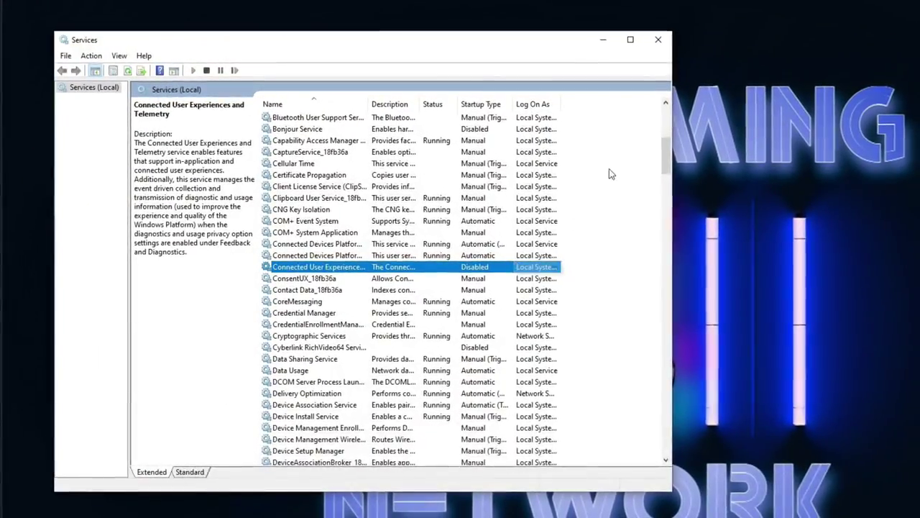
- Set SysMain's startup type to Disabled, stop the service, and apply the change
left_click_drag(660, 151, 629, 320)
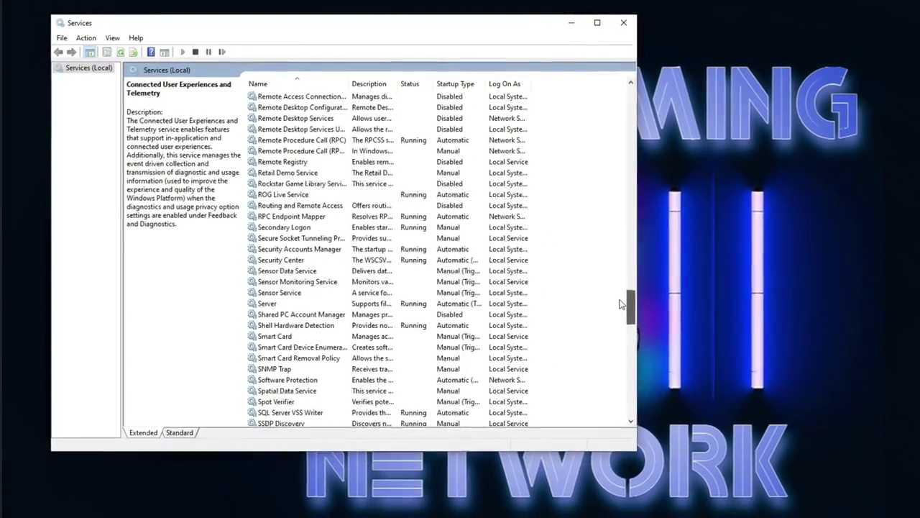
left_click(287, 311)
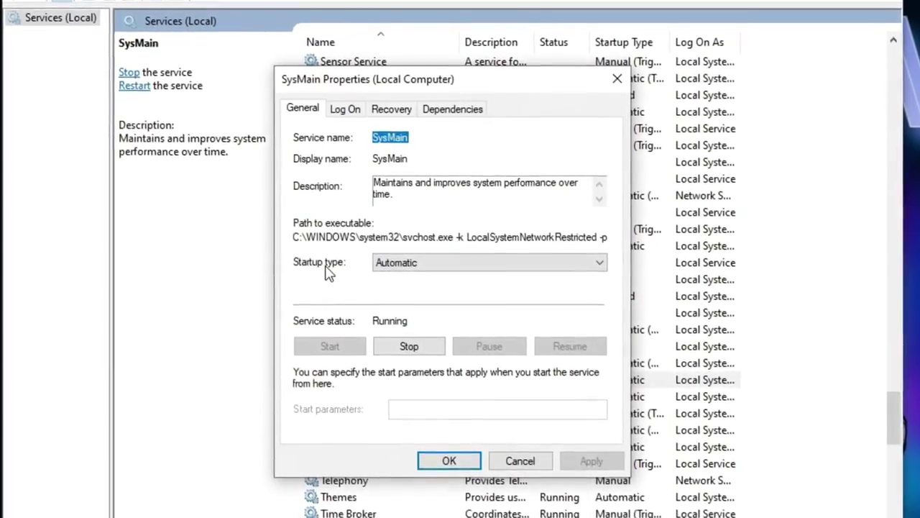
left_click(381, 263)
left_click(375, 312)
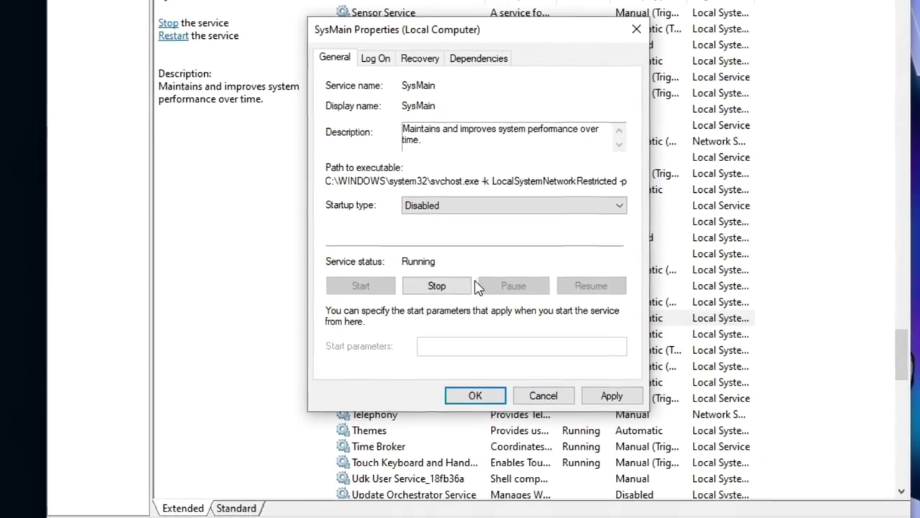
left_click(466, 285)
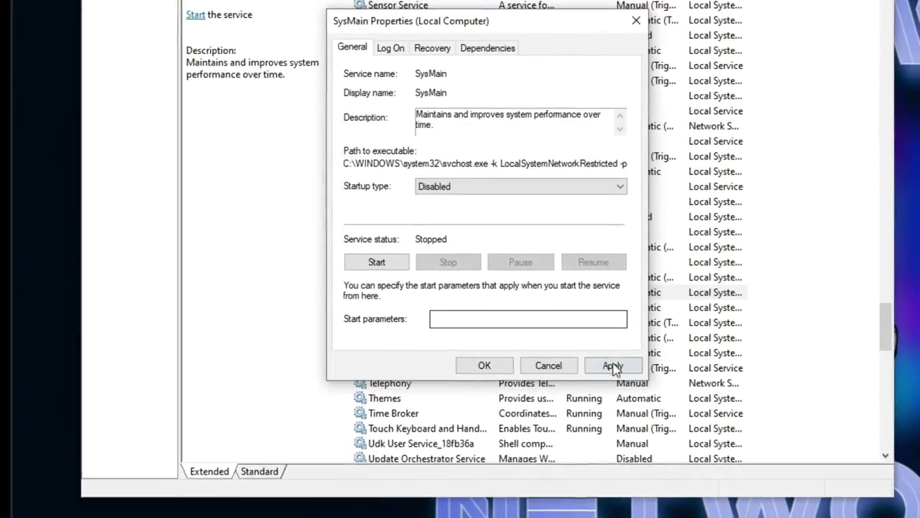
left_click(613, 367)
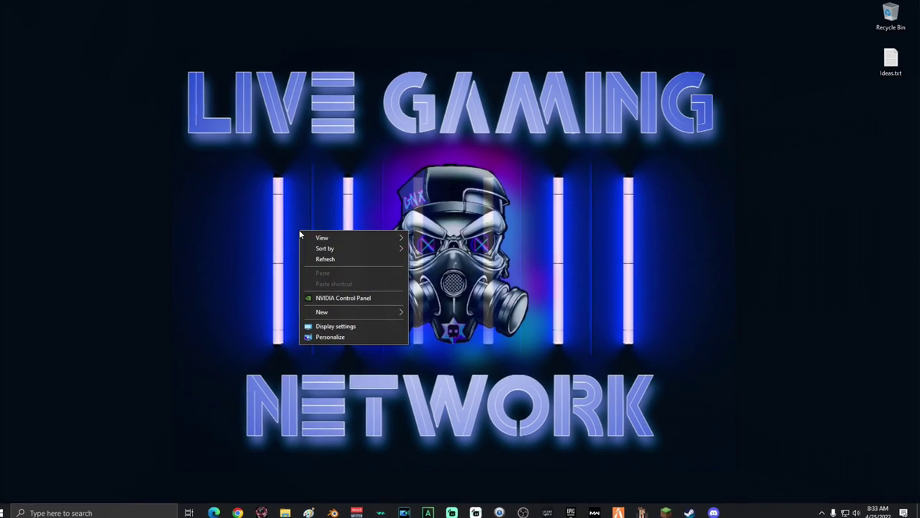
- Reach Power Options through the desktop's Display settings and the Power & sleep page
left_click(334, 331)
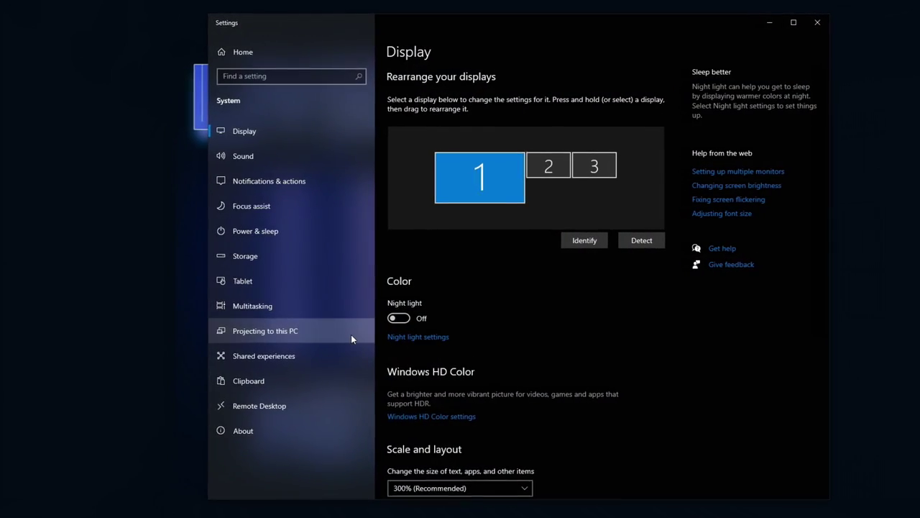
left_click(248, 235)
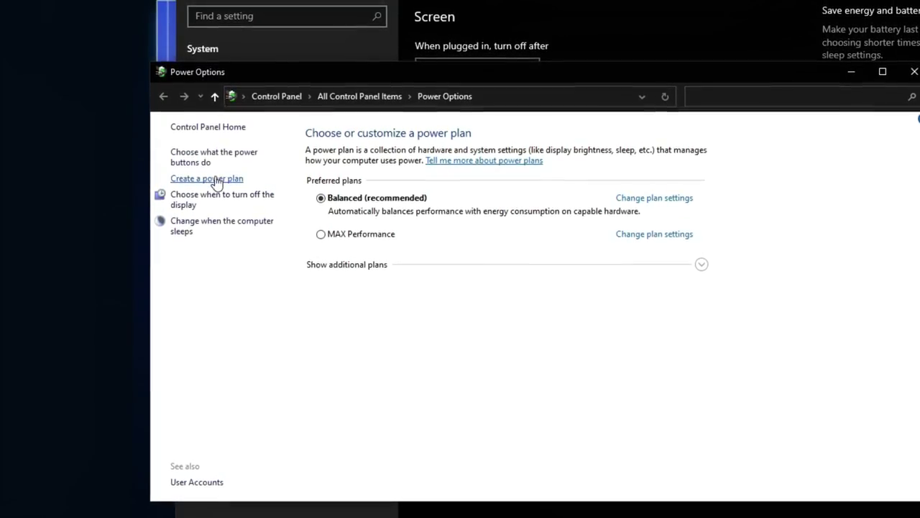
- Create a new High performance power plan named 'Max Performance'
left_click(217, 171)
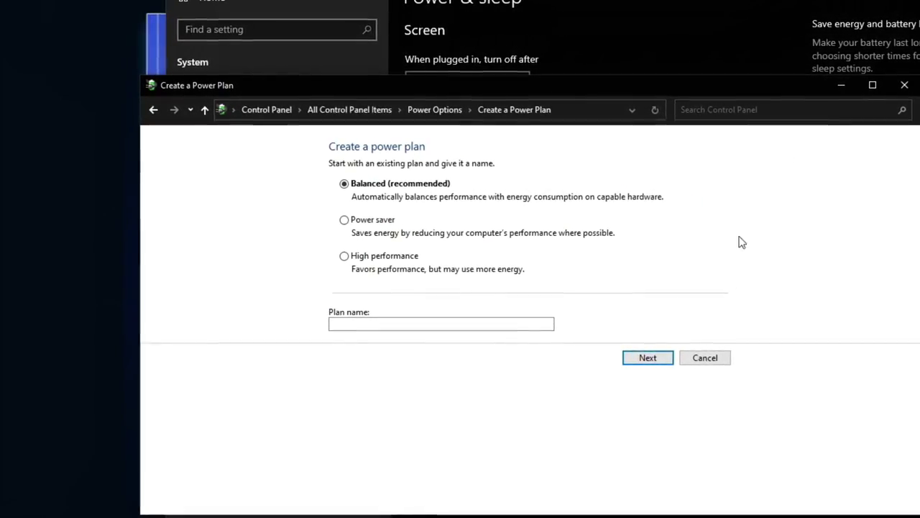
left_click(340, 256)
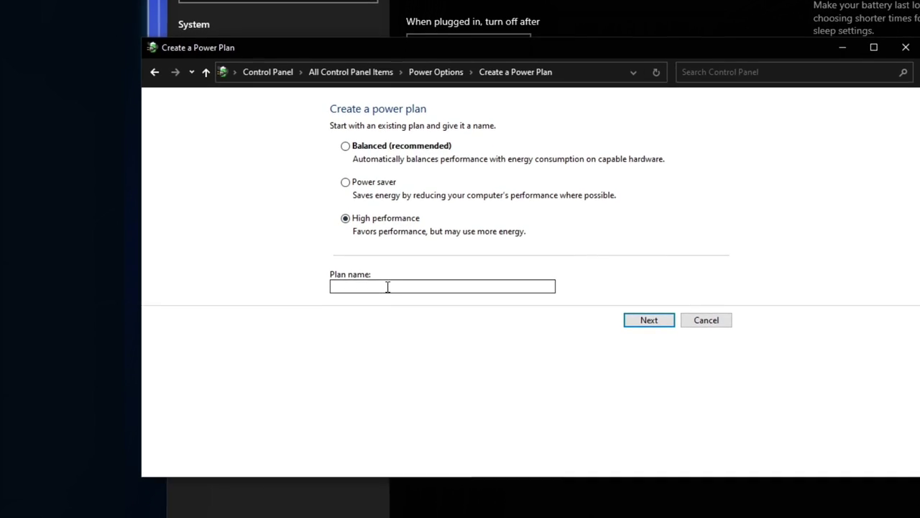
left_click(387, 302)
type("Max Performance")
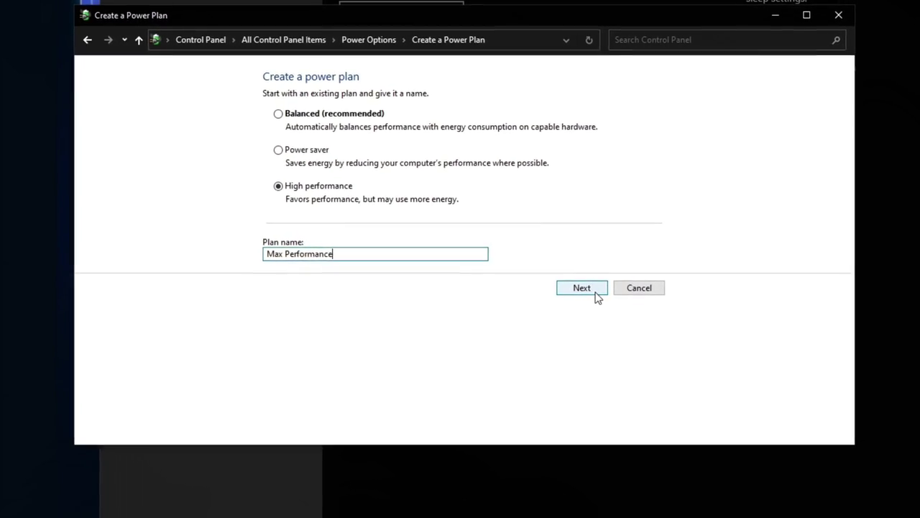
left_click(604, 285)
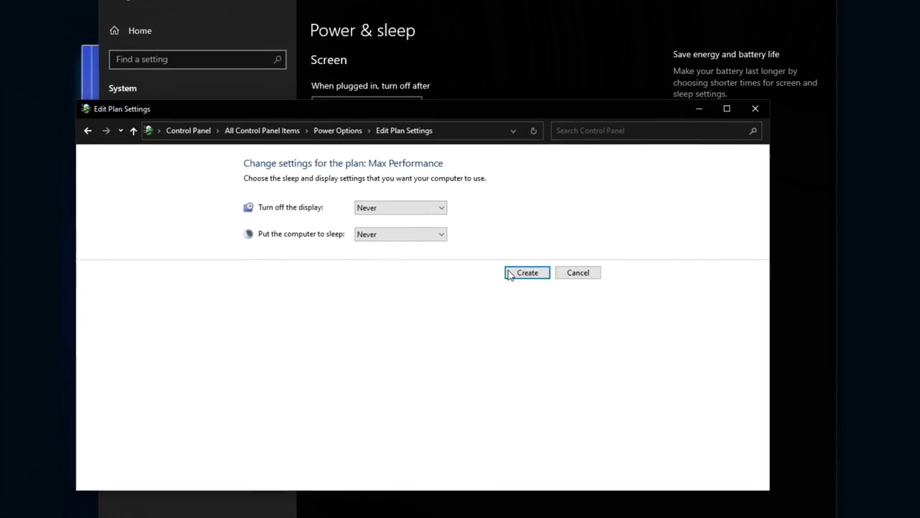
left_click(547, 287)
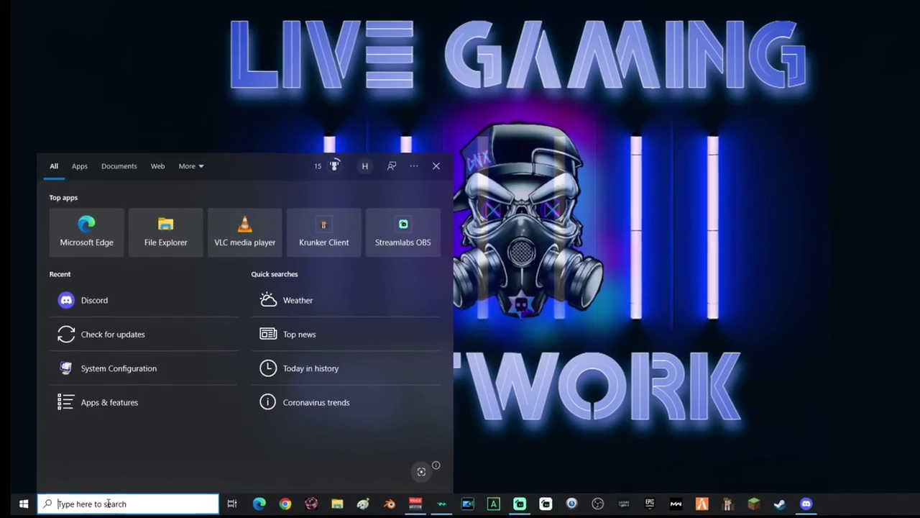
type("update")
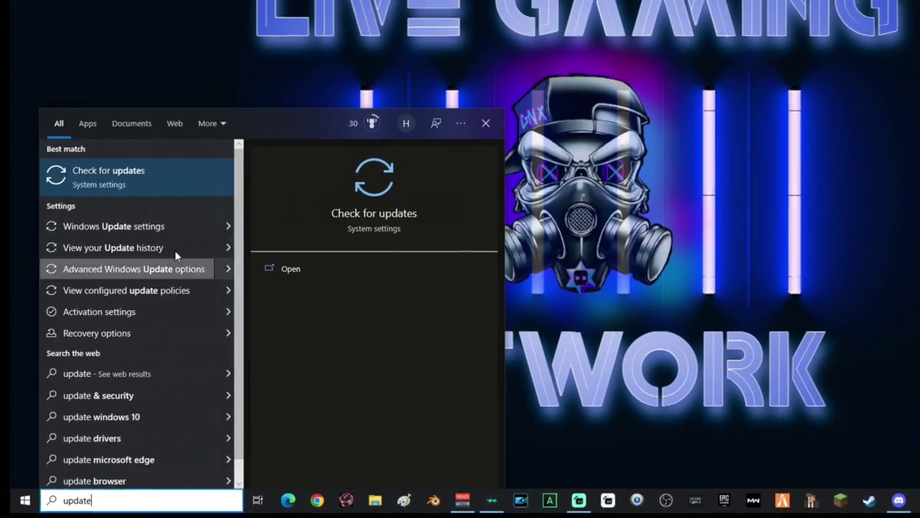
left_click(133, 190)
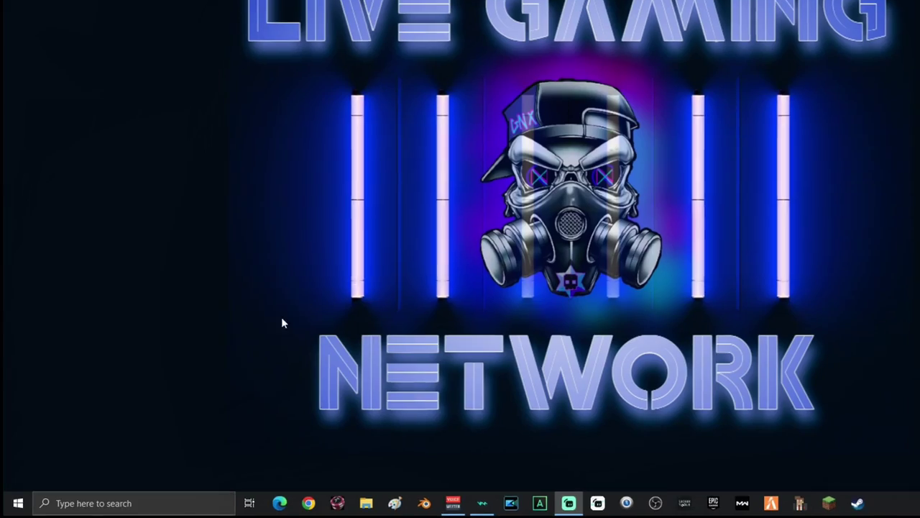
- Find Windows Update by searching 'update' and go to its Advanced options
left_click(106, 503)
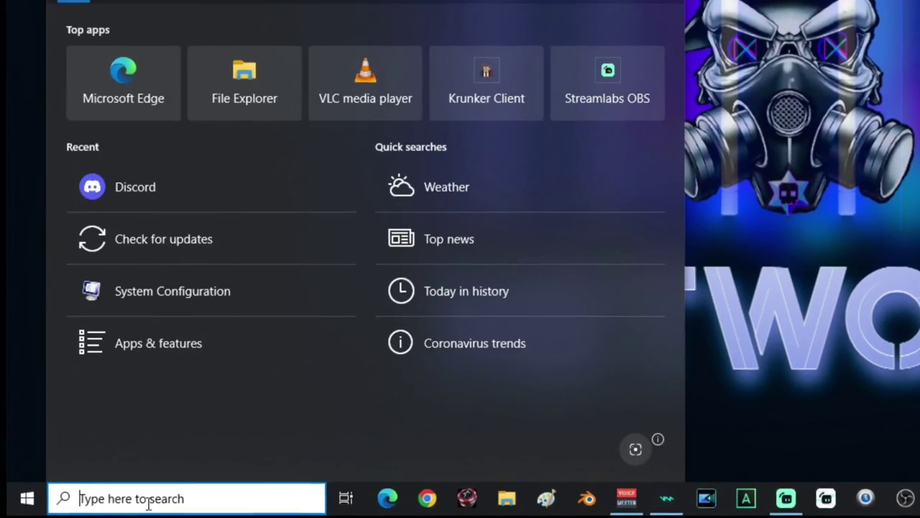
type("up")
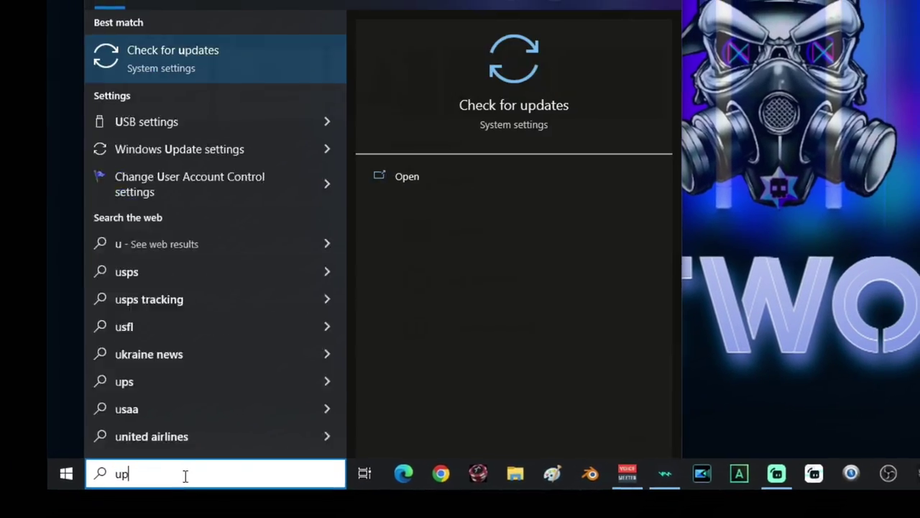
type("date")
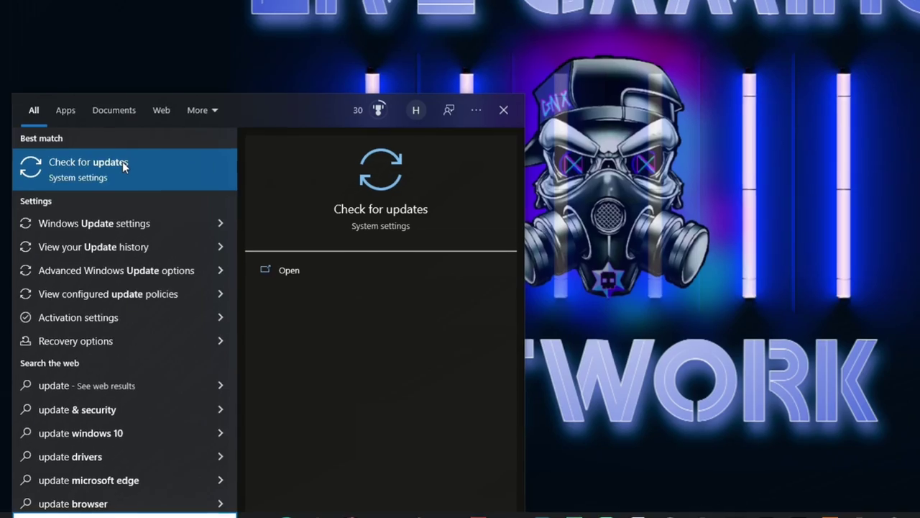
left_click(123, 166)
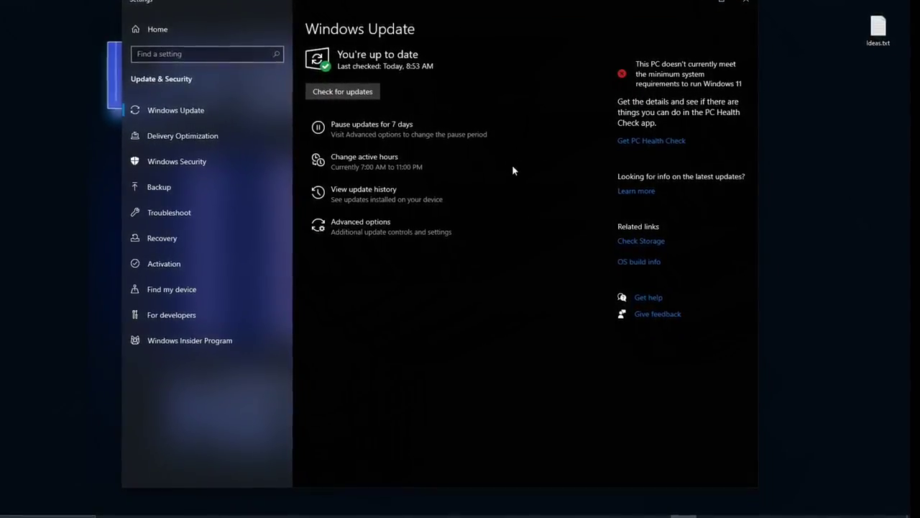
left_click(360, 227)
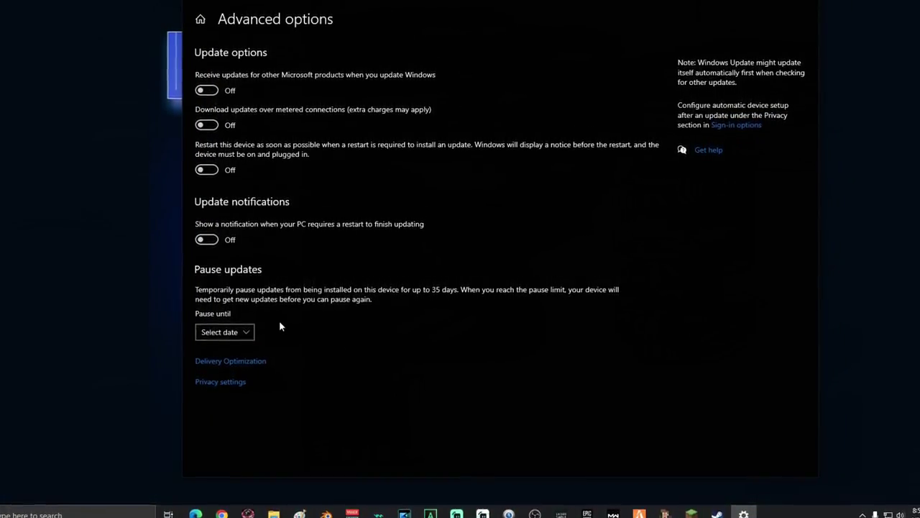
- Pause updates until Saturday, April 30, 2022 using the Pause until dropdown
left_click(246, 332)
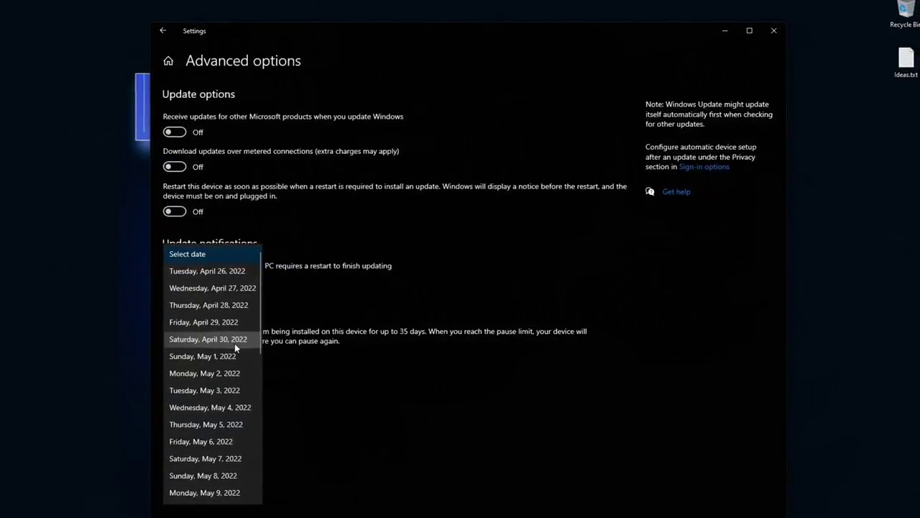
left_click(231, 340)
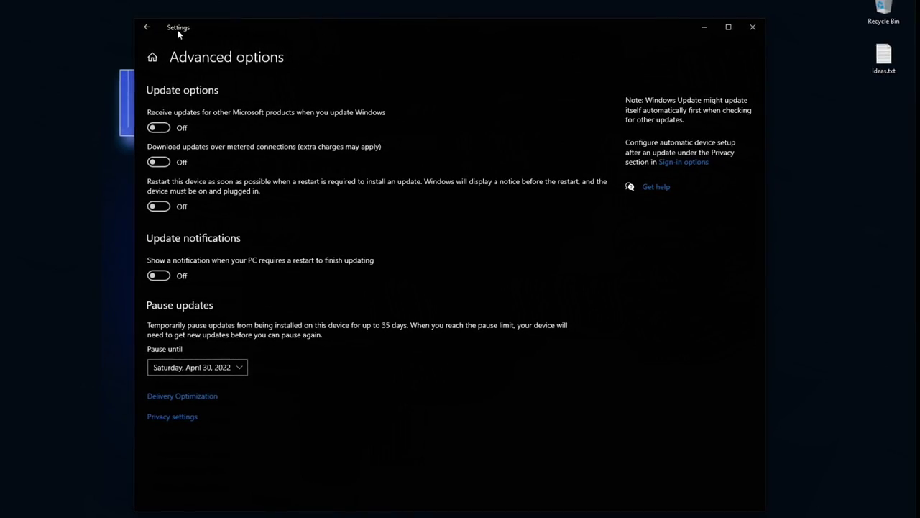
- Go back to the Windows Update page showing updates resume on 4/30/2022
left_click(147, 27)
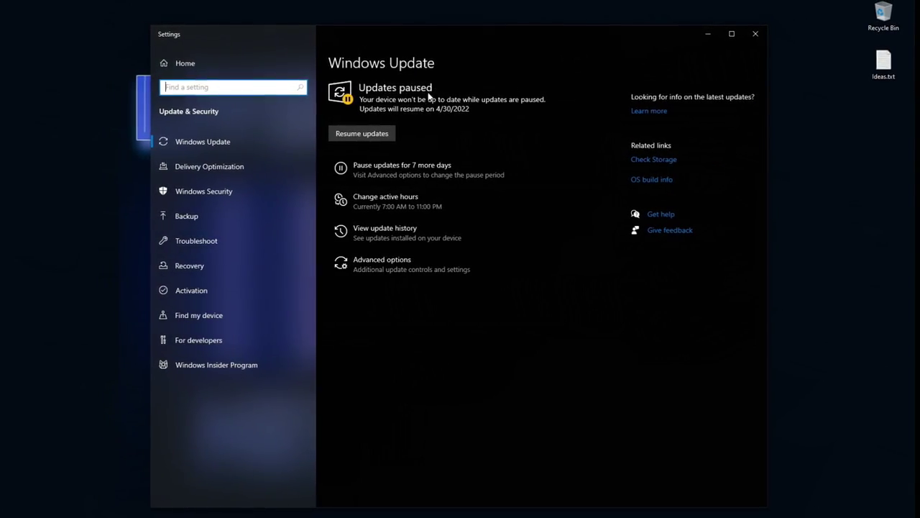